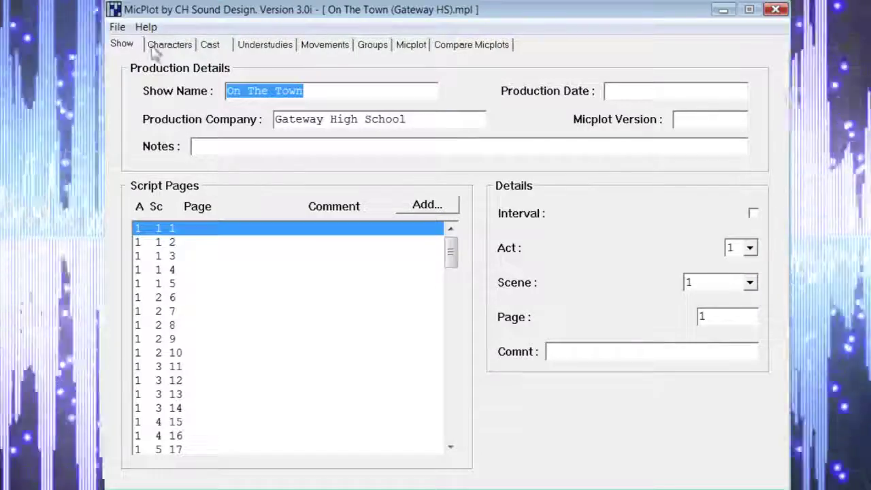
Review the Characters, Cast, Understudies and Movements lists, ending on the Groups page.
left_click(174, 48)
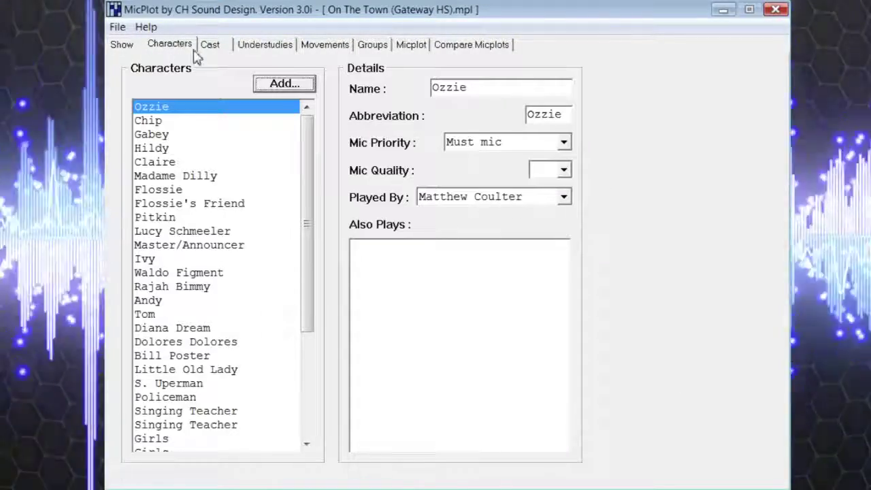
left_click(217, 49)
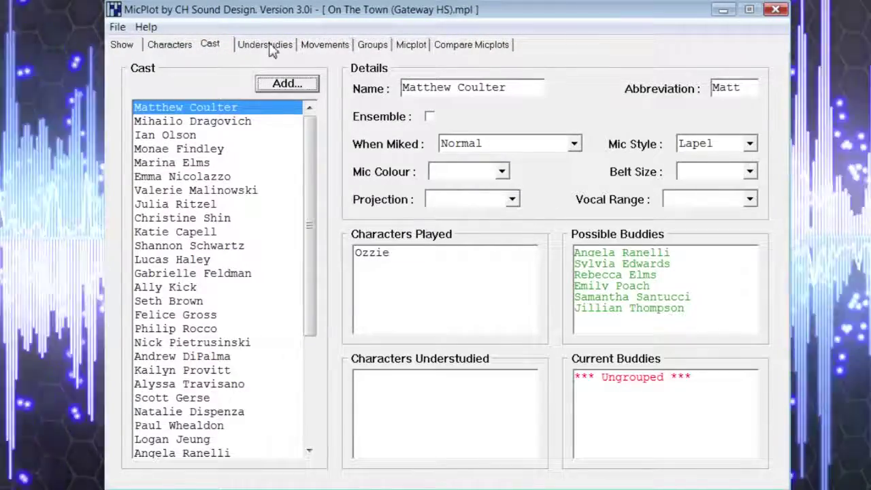
left_click(271, 49)
left_click(326, 49)
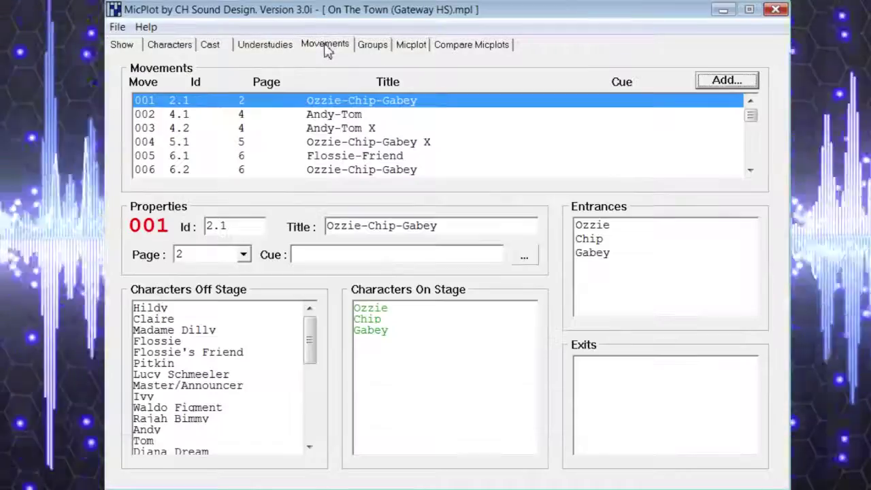
left_click(373, 49)
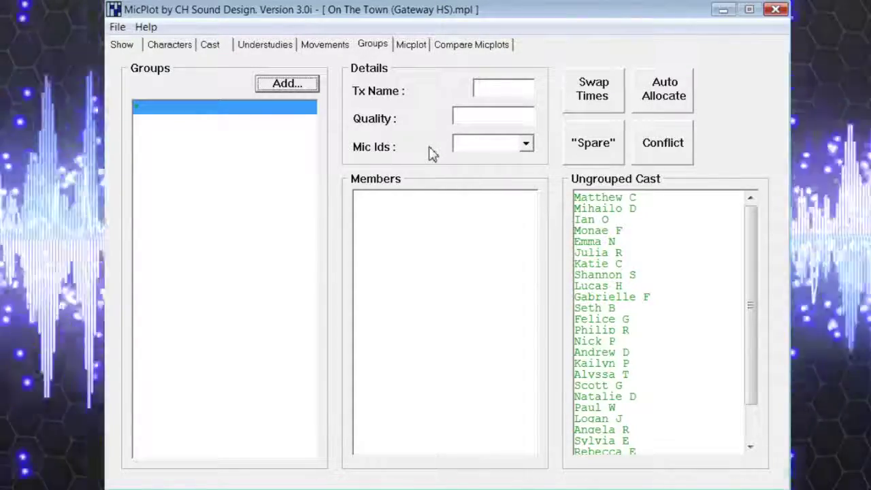
left_click(526, 145)
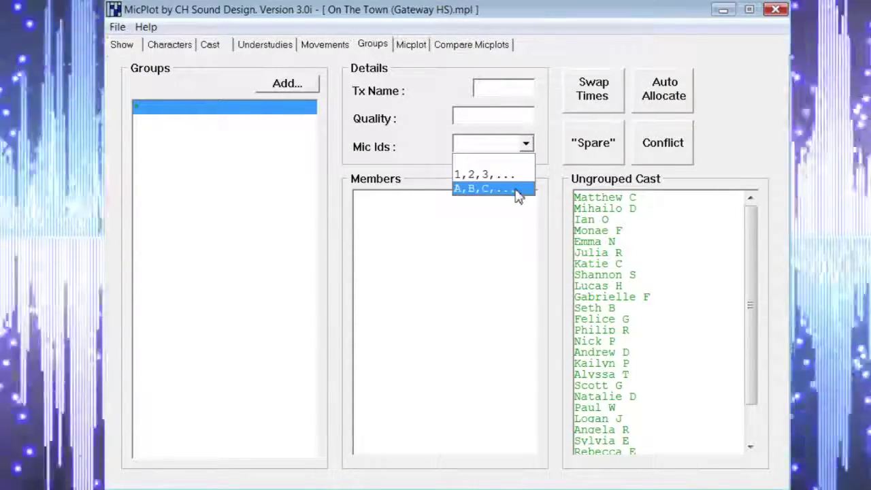
left_click(434, 141)
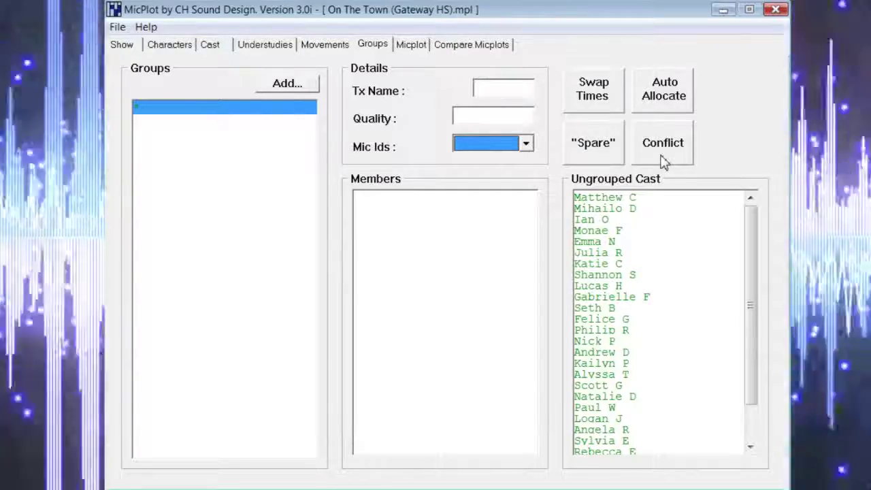
left_click(144, 27)
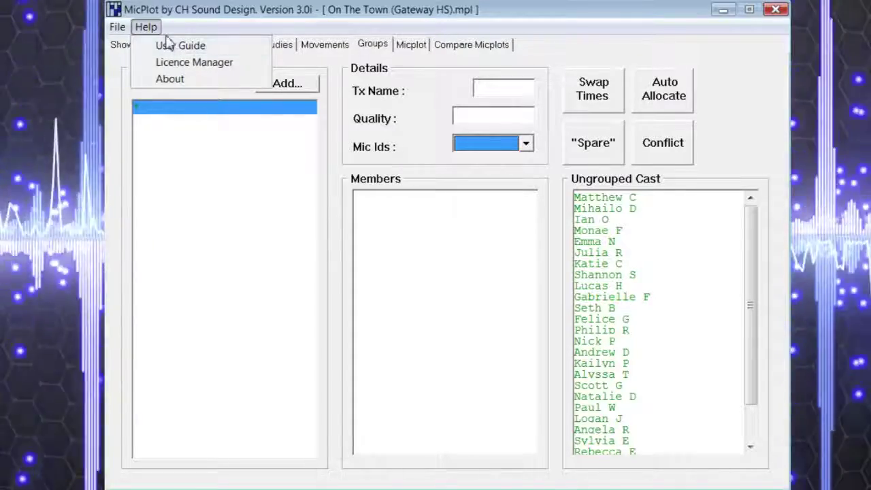
left_click(184, 27)
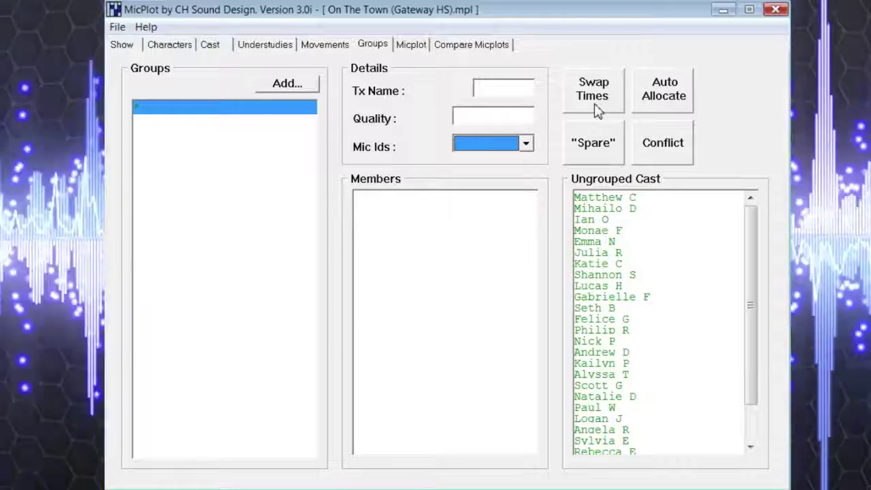
Set Minimum Packs Swap Times to 6 pages in the Swap Times settings.
left_click(594, 96)
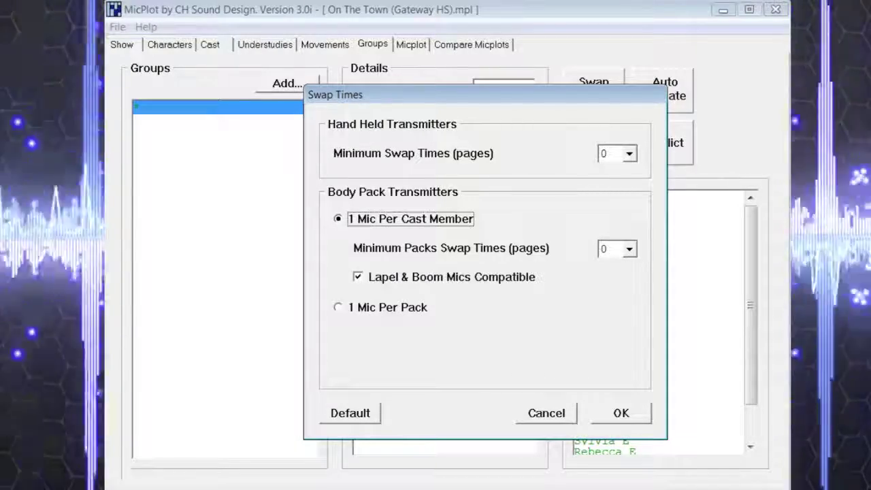
key("Tab")
key("alt+Down")
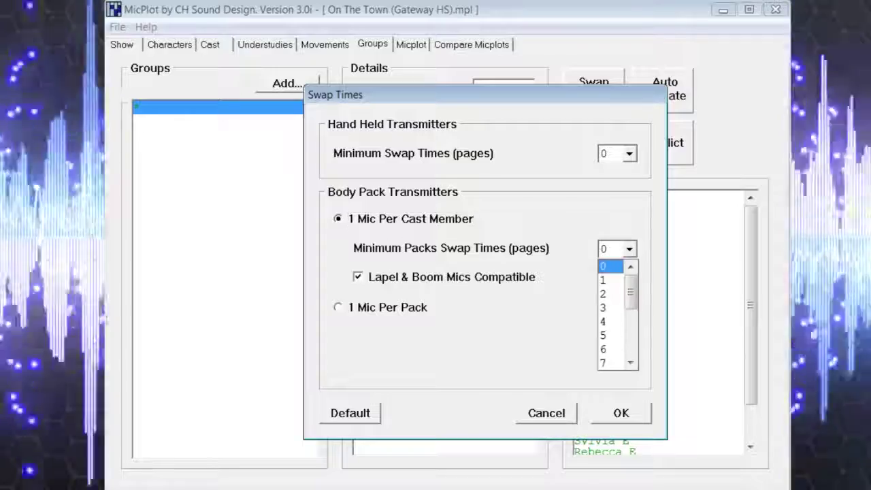
key("Down")
key("Down")
key("Down")
key("Down")
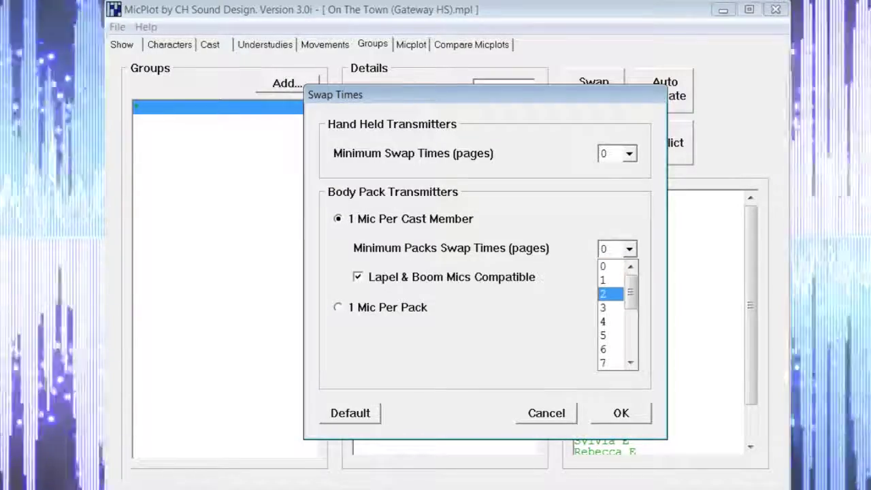
key("Down")
key("Down")
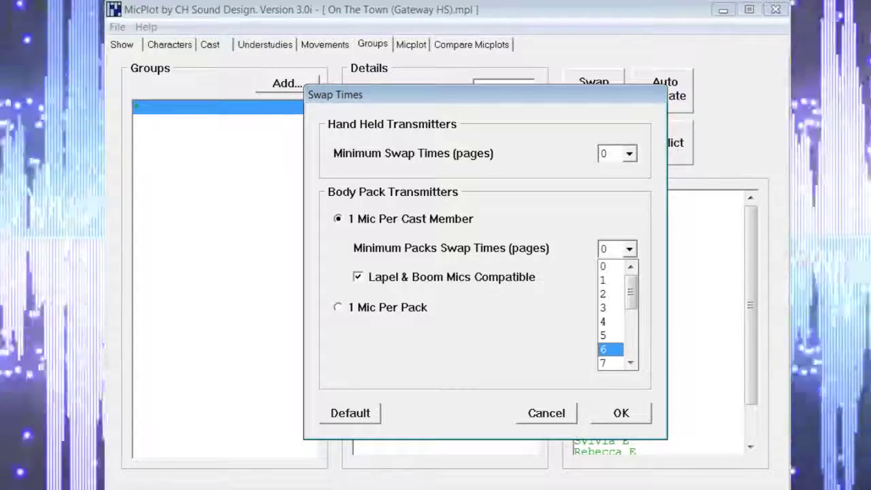
key("Return")
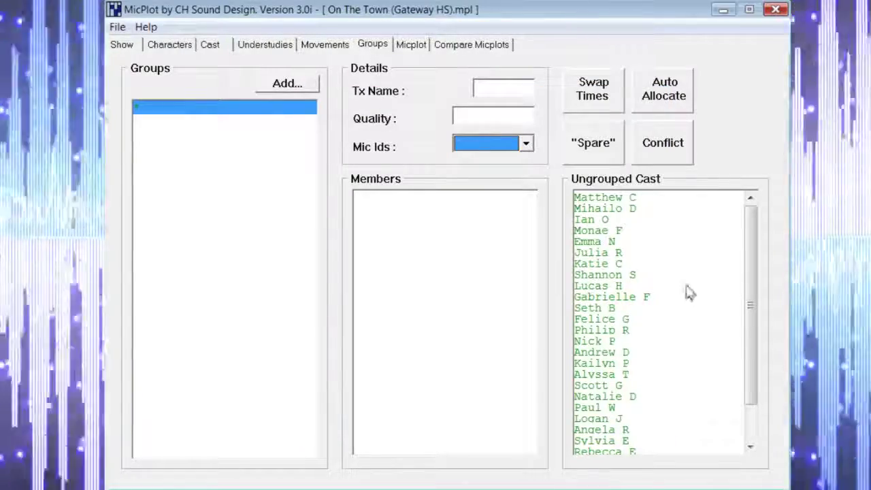
left_click(682, 108)
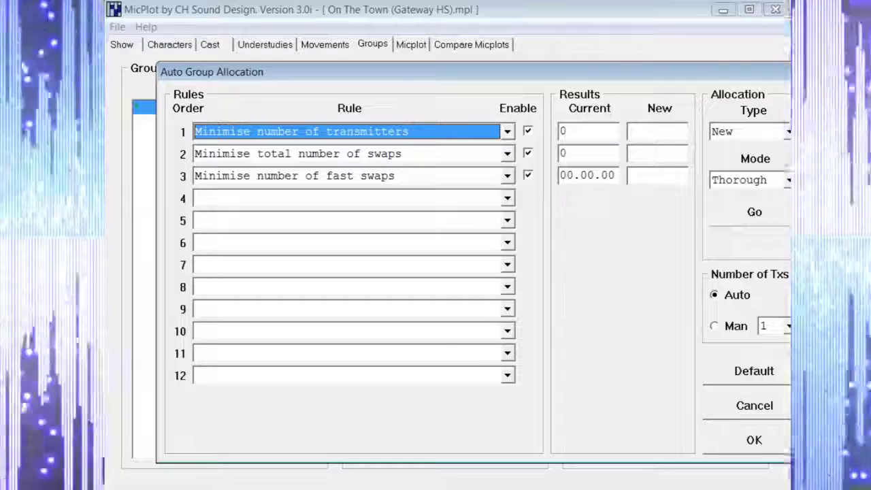
Keep the three allocation rules: minimise transmitters, total swaps, then fast swaps.
key("alt+Down")
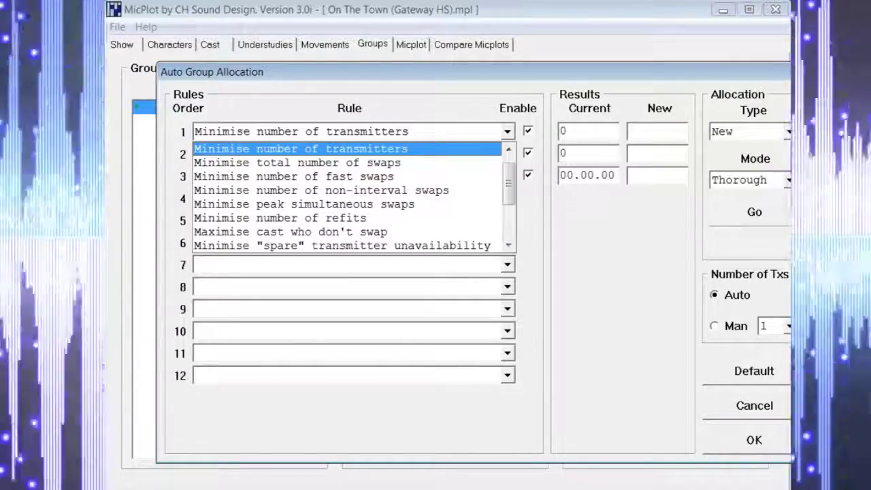
key("Return")
key("Tab")
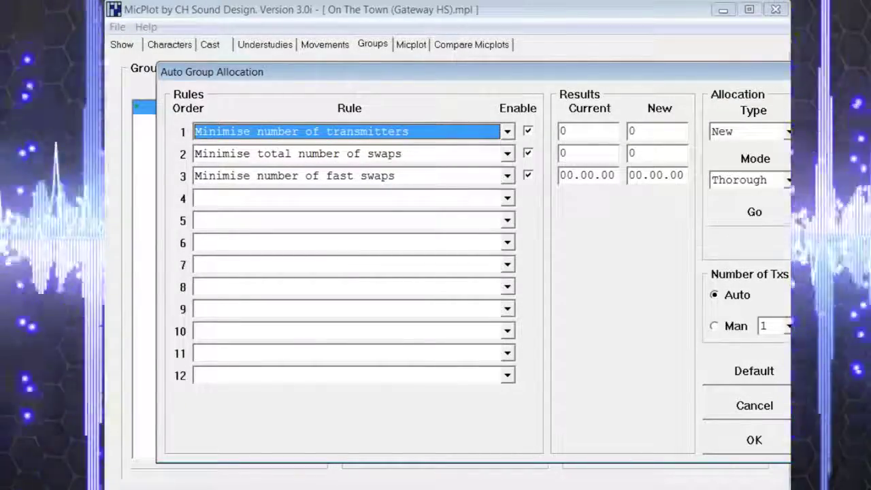
key("alt+Down")
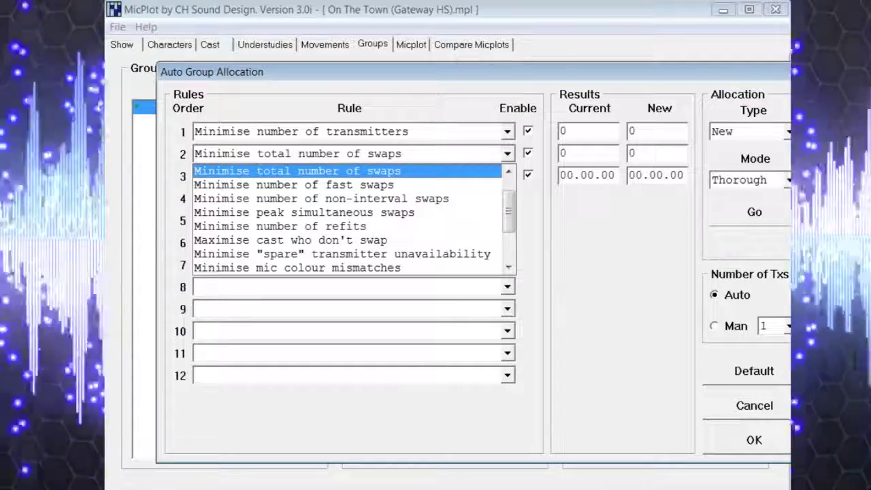
key("Return")
key("Tab")
key("alt+Down")
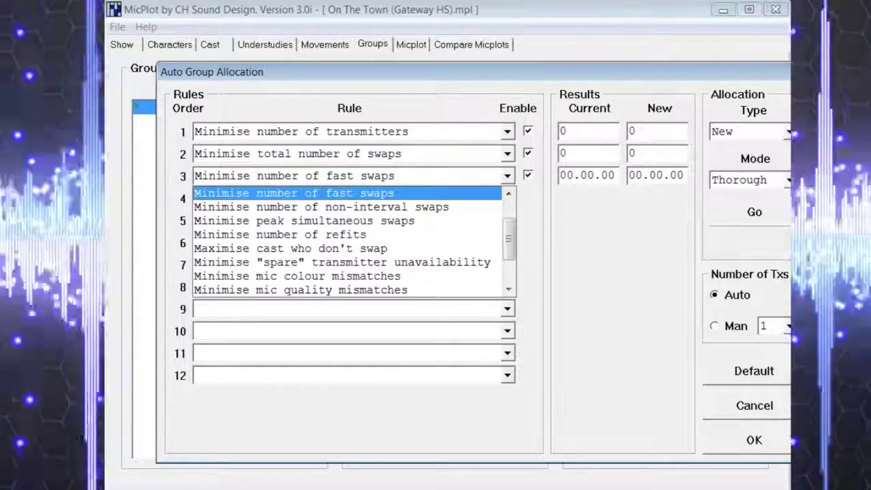
key("Return")
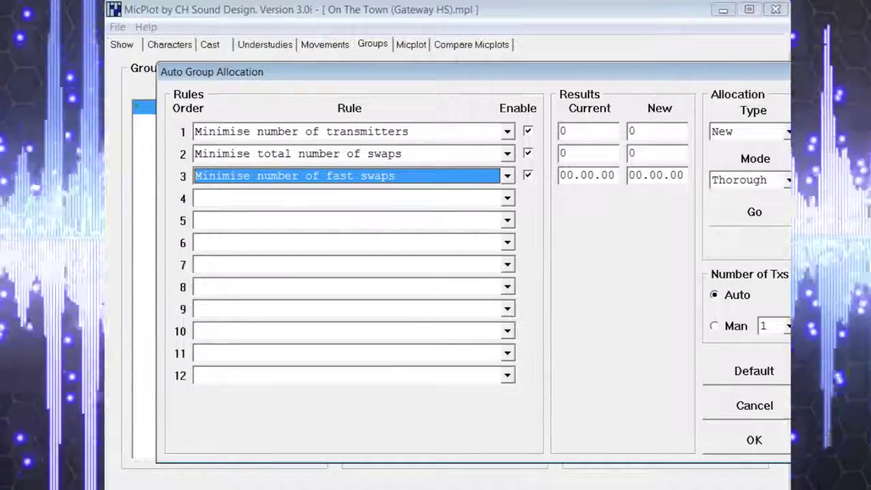
Set Number of Txs to manual with a count of 1.
left_click(733, 326)
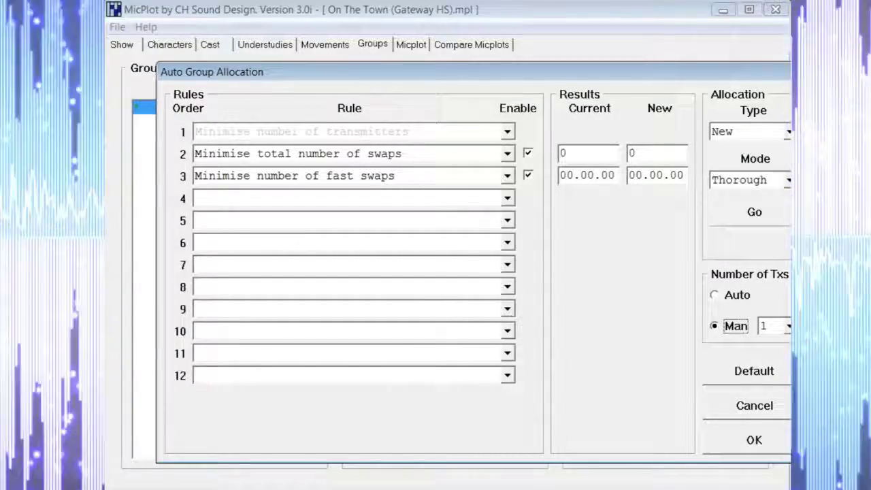
left_click(737, 295)
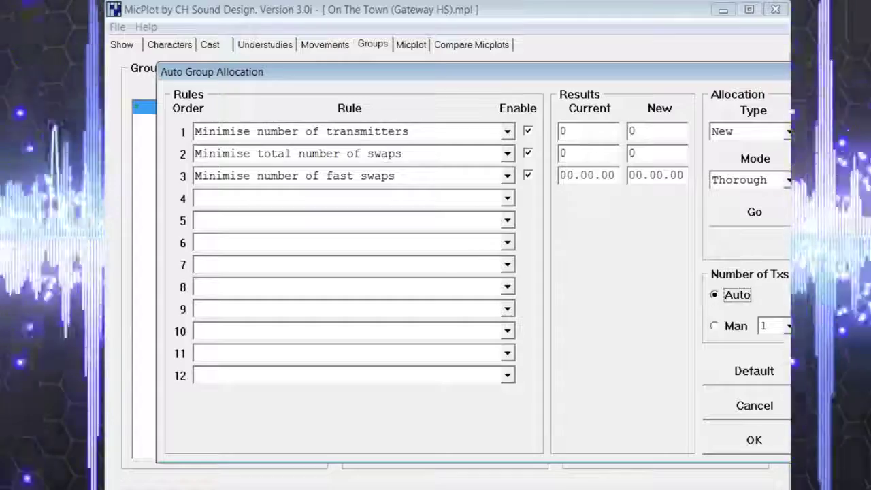
left_click(736, 326)
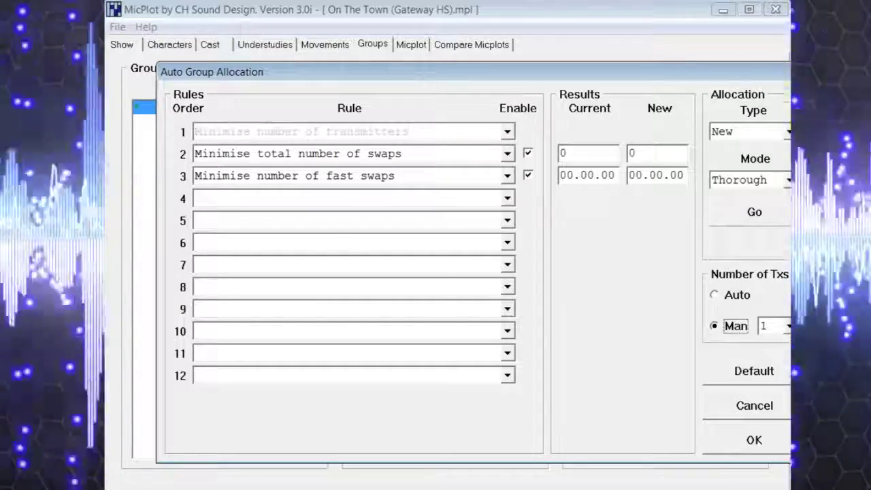
left_click(788, 326)
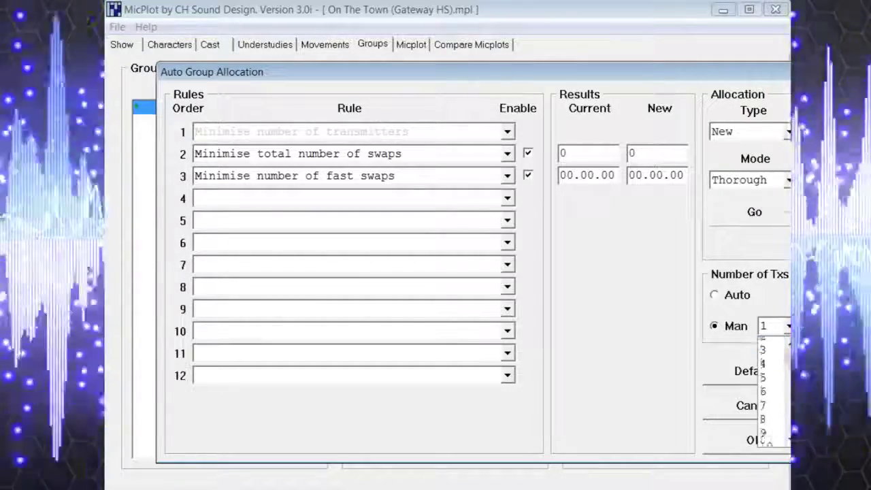
scroll(769, 391, "down", 12)
scroll(769, 391, "up", 6)
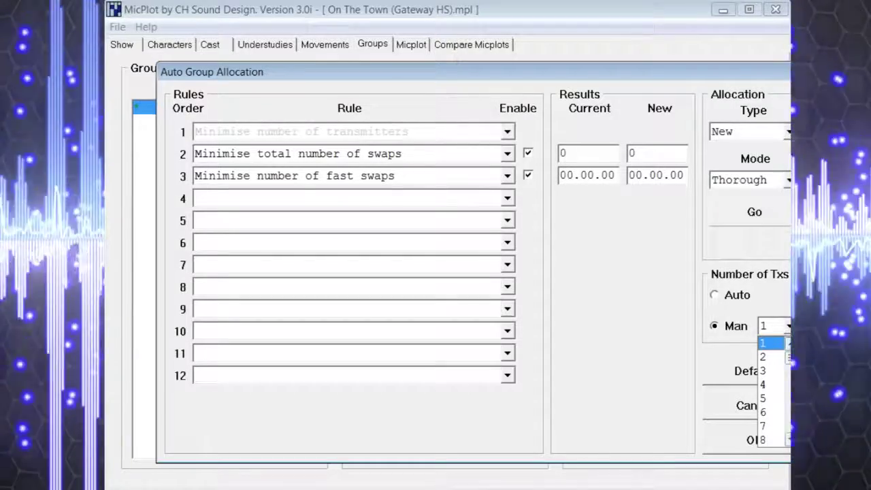
key("Return")
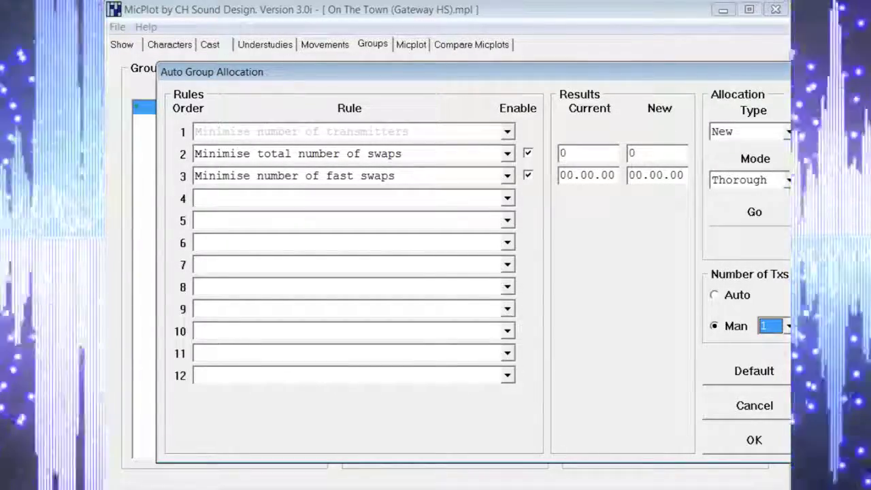
left_click(787, 132)
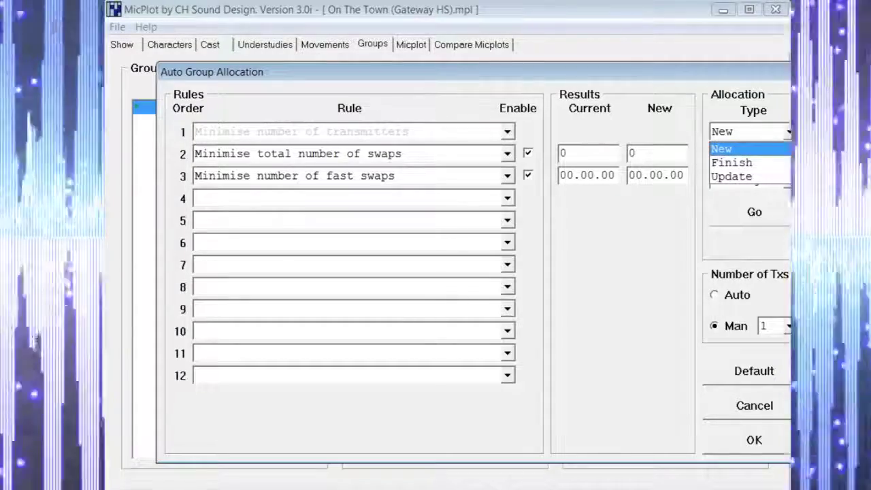
key("Return")
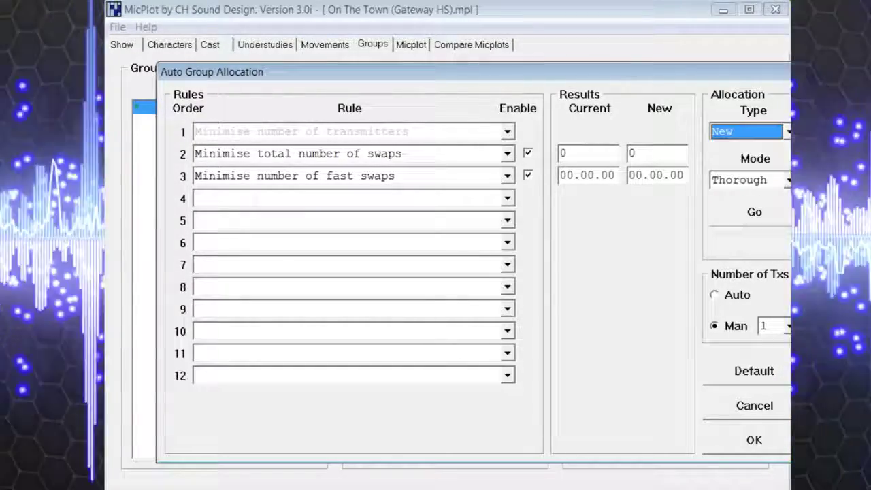
left_click(787, 180)
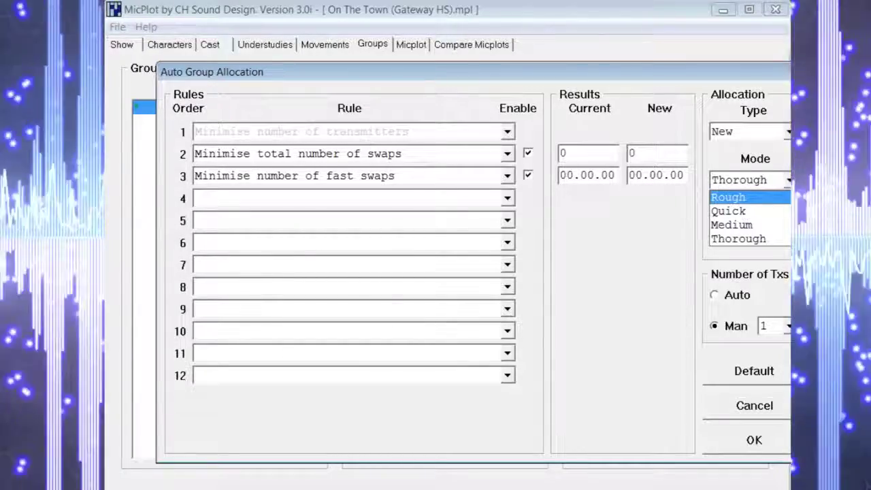
key("Down")
key("Down")
key("Down")
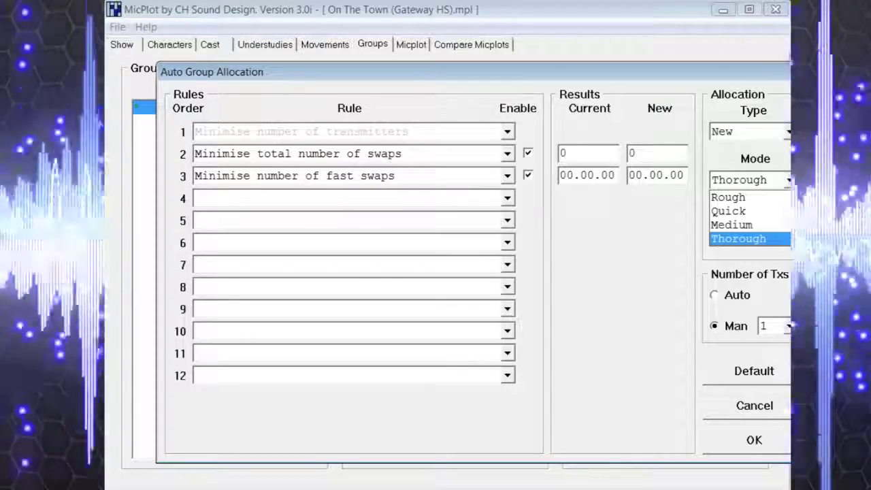
key("Return")
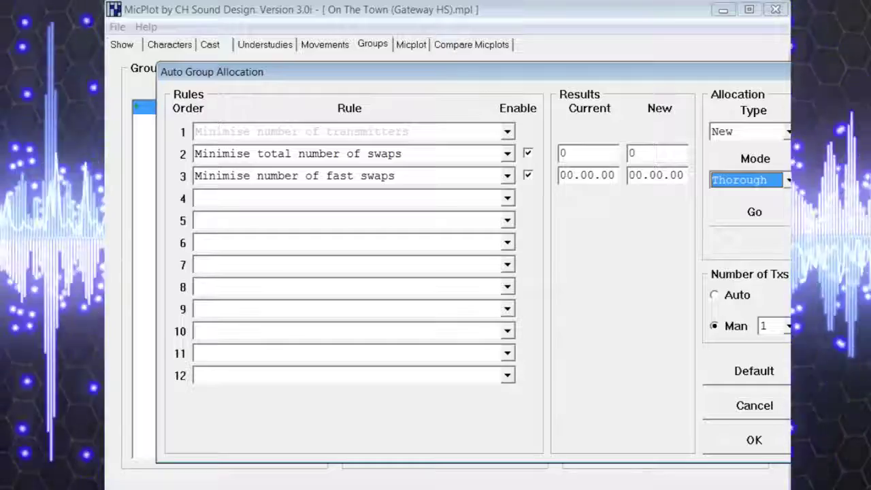
Run the auto allocation and accept the 21 transmitter groups with 9 swaps.
key("Tab")
key("Return")
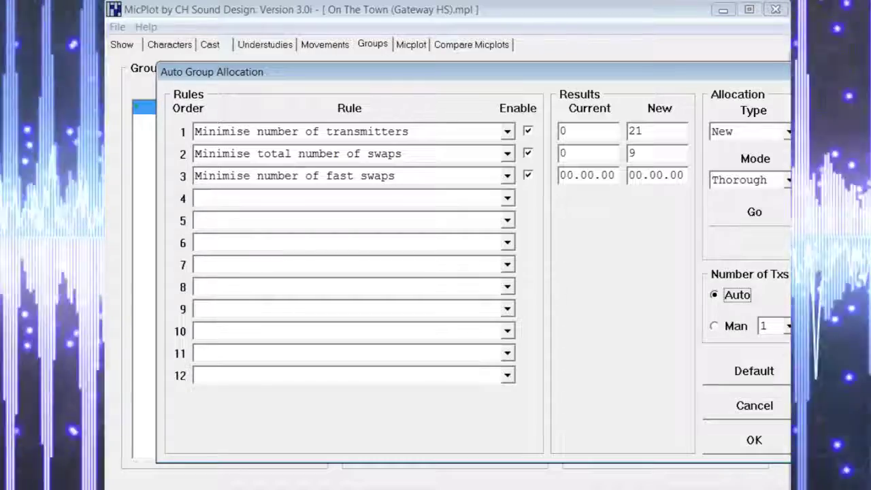
left_click(755, 442)
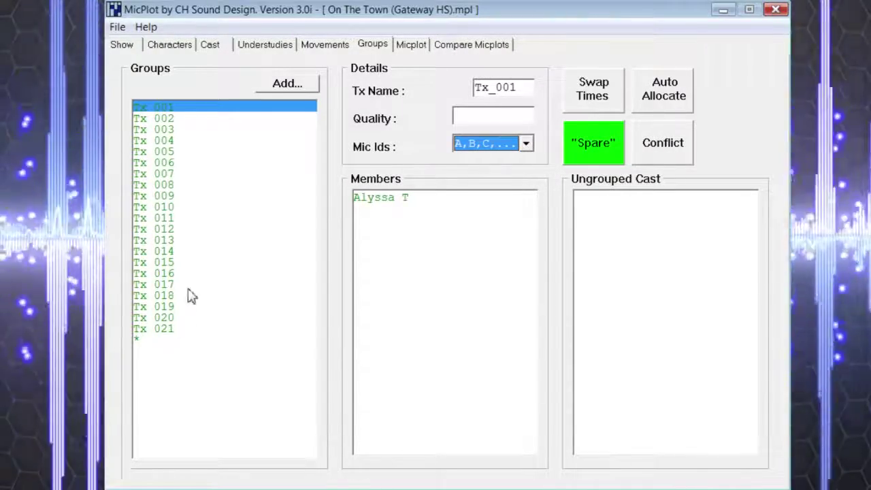
left_click(176, 120)
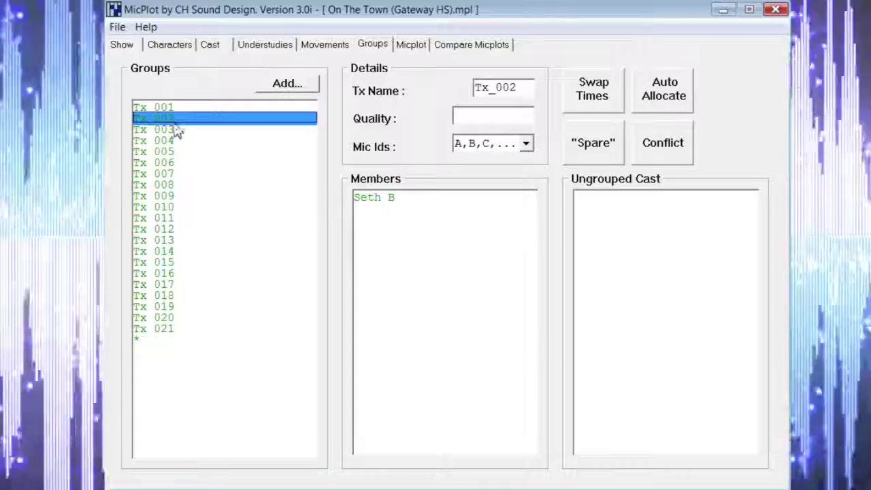
left_click(172, 133)
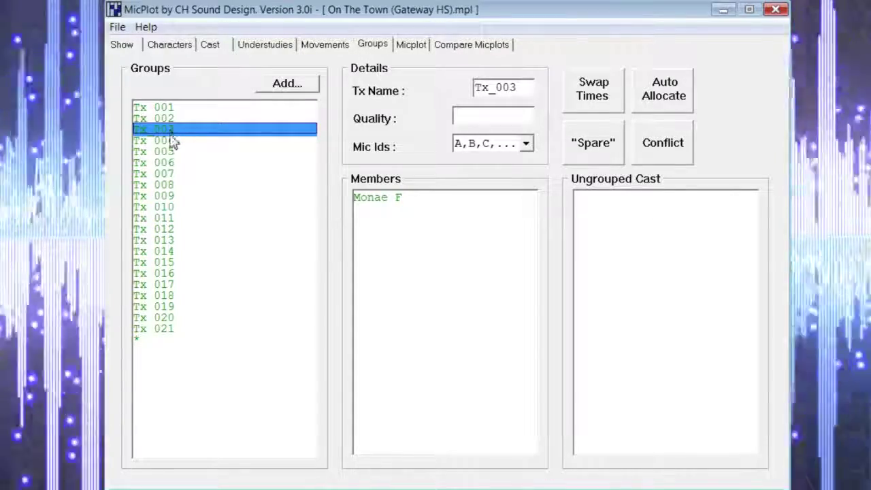
left_click(172, 142)
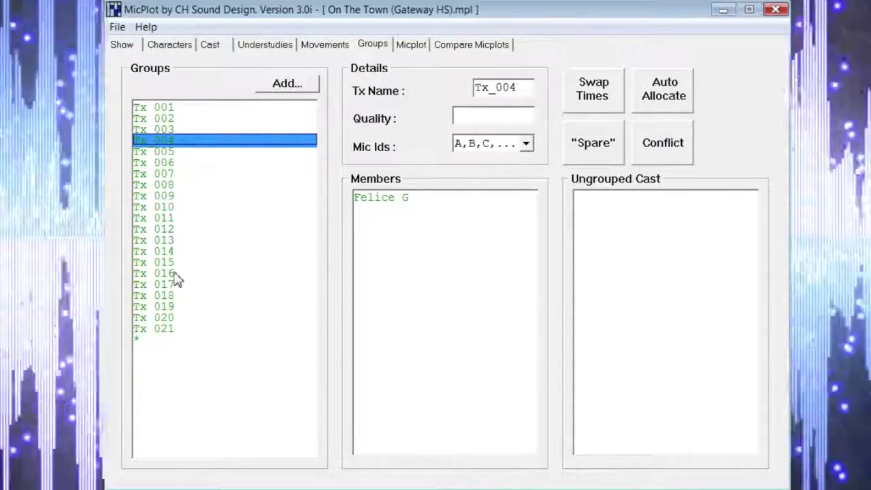
left_click(173, 275)
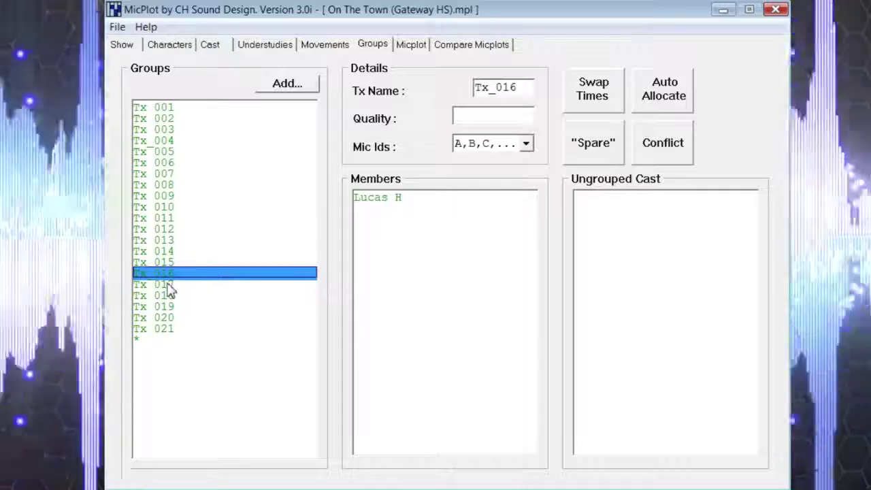
left_click(167, 284)
left_click(165, 299)
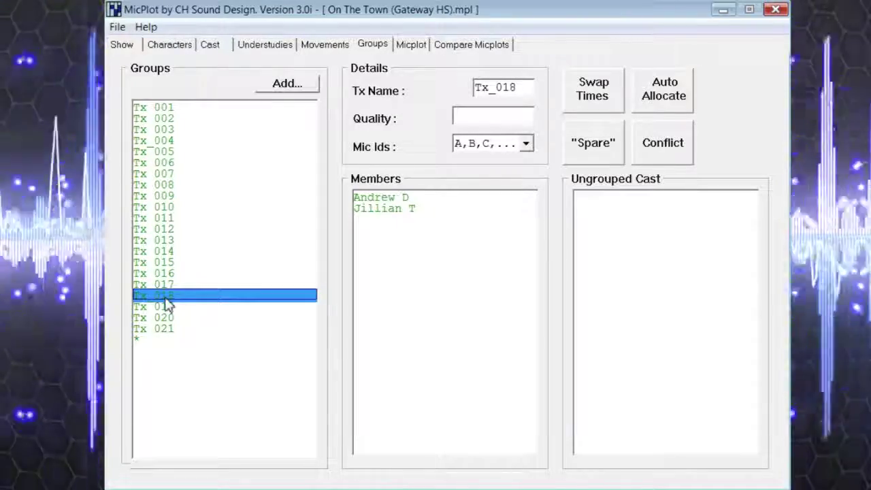
left_click(171, 309)
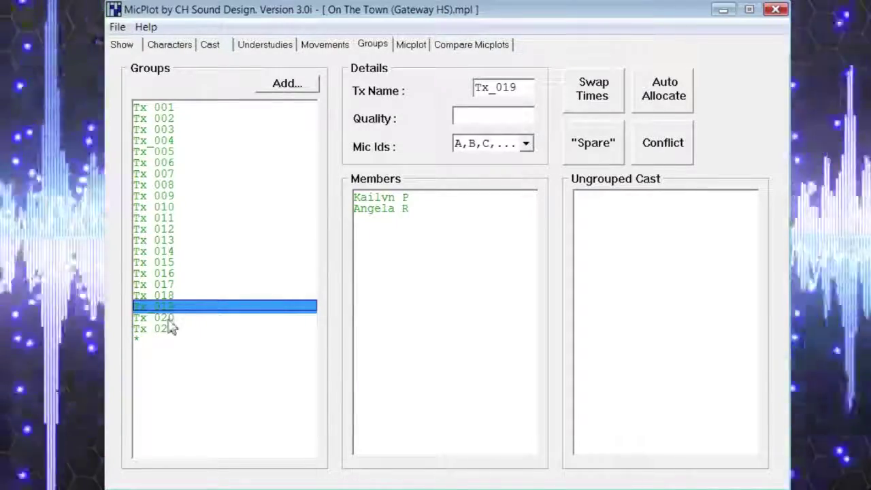
left_click(170, 321)
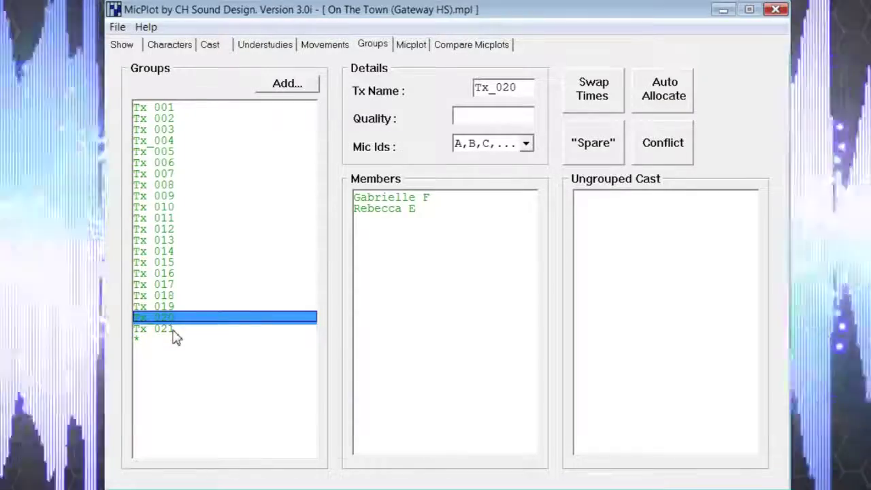
left_click(173, 330)
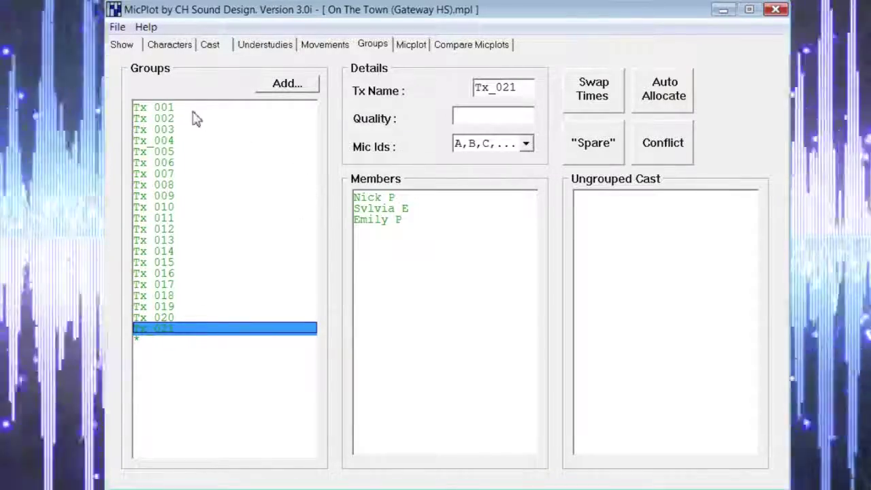
left_click(172, 109)
Rename the selected group's Tx Name to '2'.
left_click_drag(532, 86, 463, 96)
type("2")
key("Return")
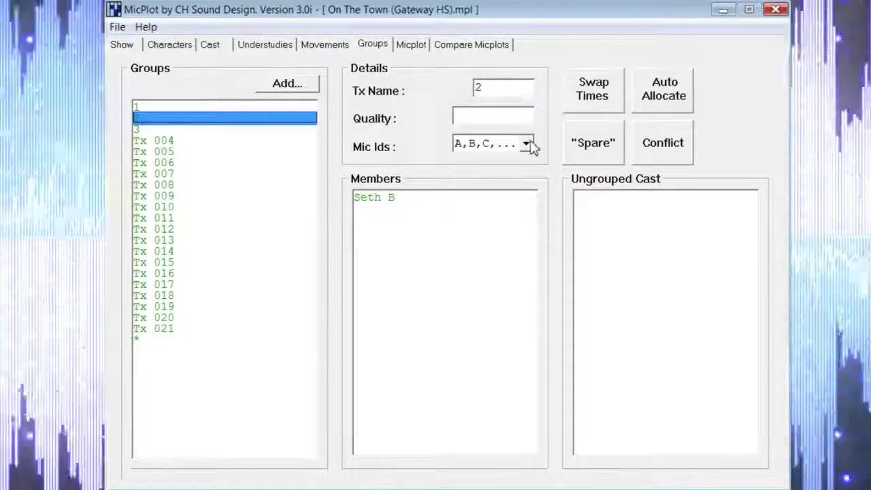
Switch groups 2 and 1 to numeric mic IDs (1,2,3,...).
left_click(526, 143)
left_click(517, 171)
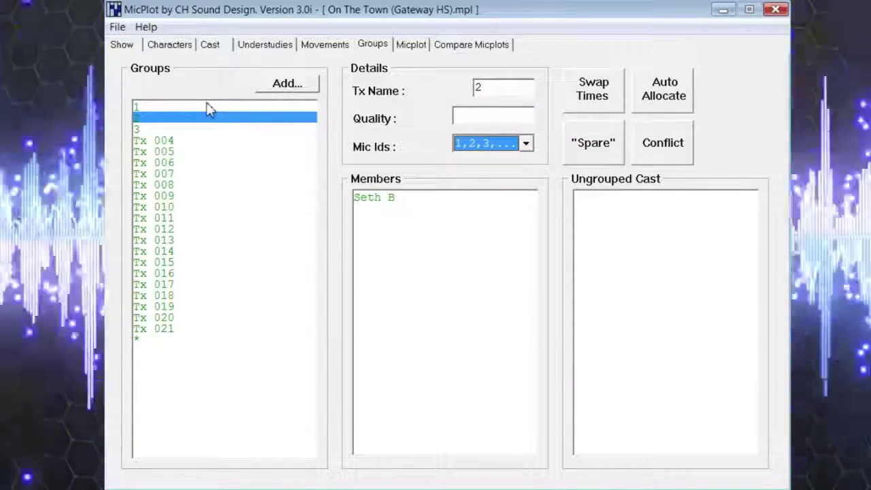
left_click(208, 107)
left_click(527, 145)
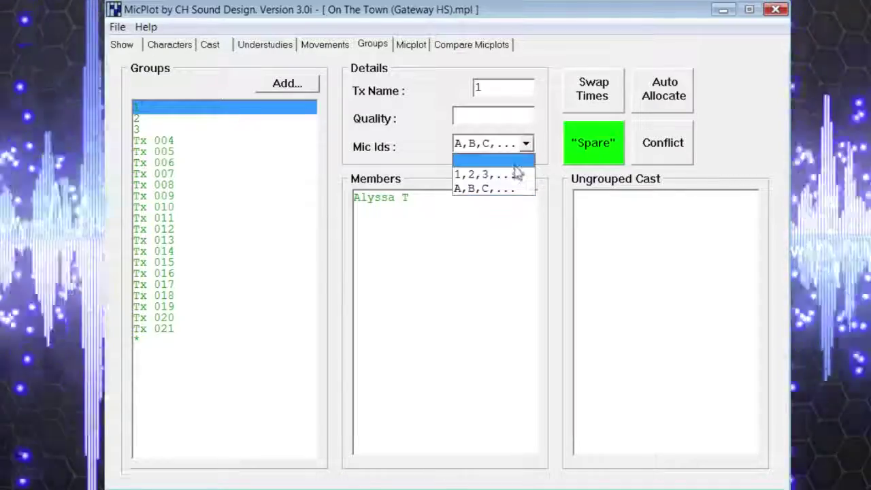
left_click(516, 173)
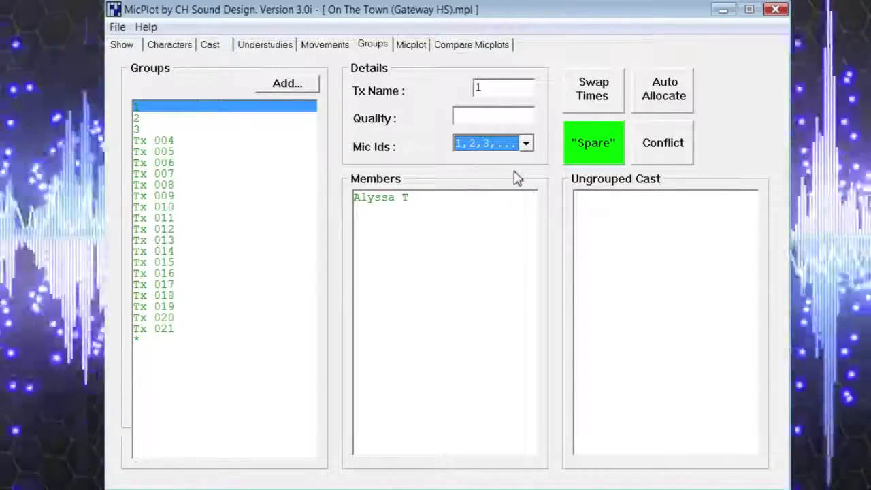
left_click(412, 46)
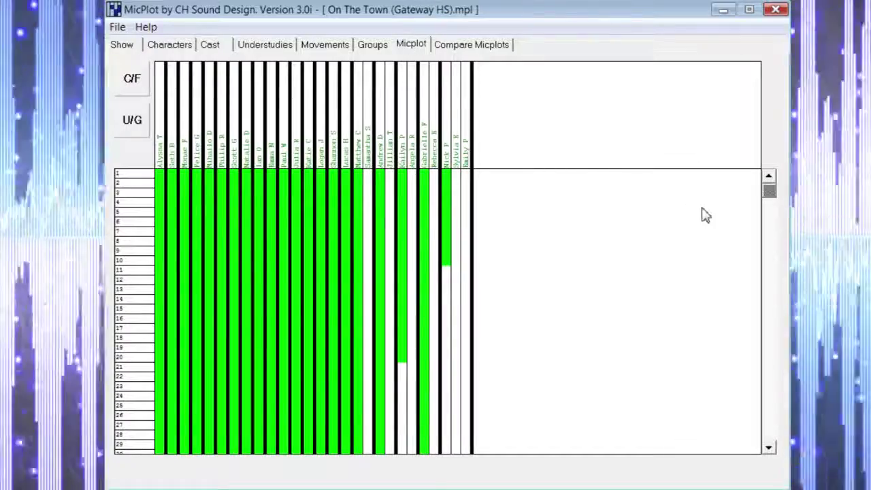
Scroll down through the Micplot grid to look over the whole plot.
scroll(705, 215, "down", 4)
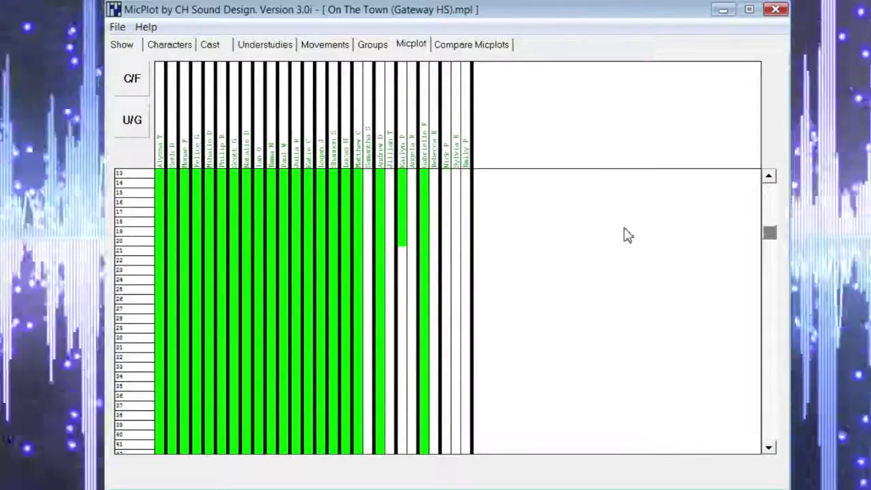
scroll(627, 235, "down", 1)
scroll(627, 235, "down", 3)
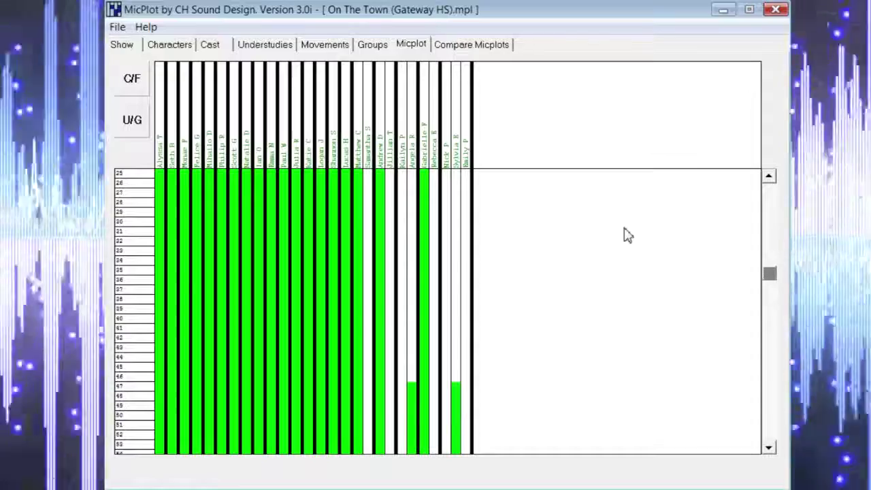
scroll(628, 235, "down", 3)
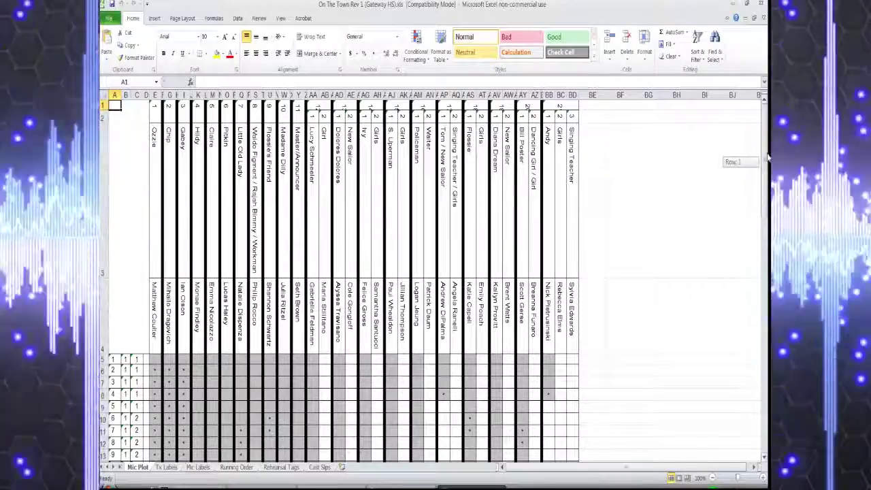
left_click_drag(767, 158, 767, 175)
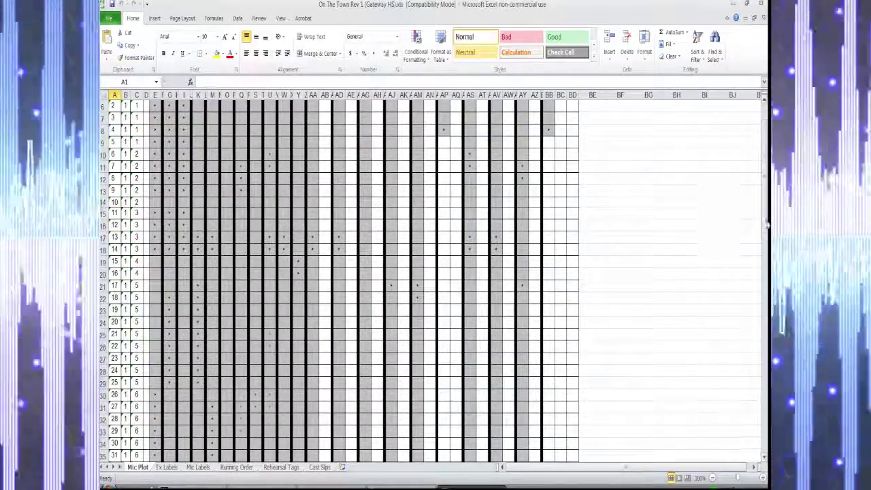
Browse the workbook's Tx Labels and Mic Labels sheets, ending on Running Order.
key("ctrl+Home")
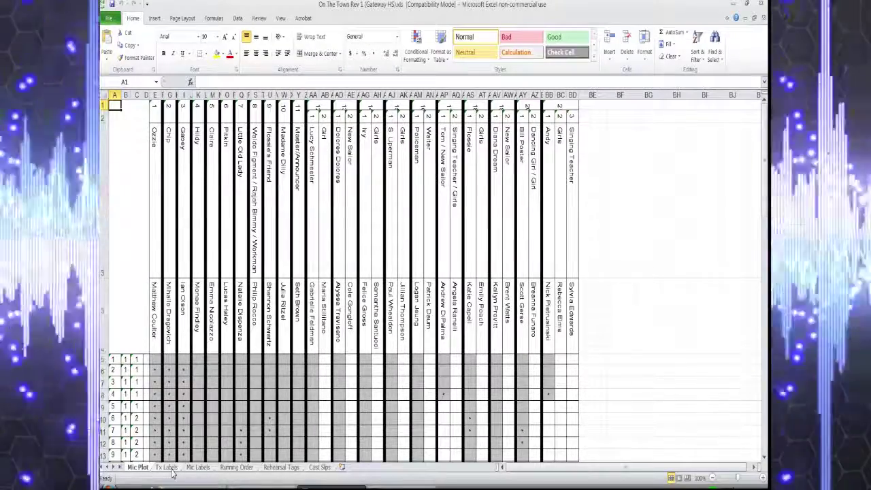
left_click(169, 468)
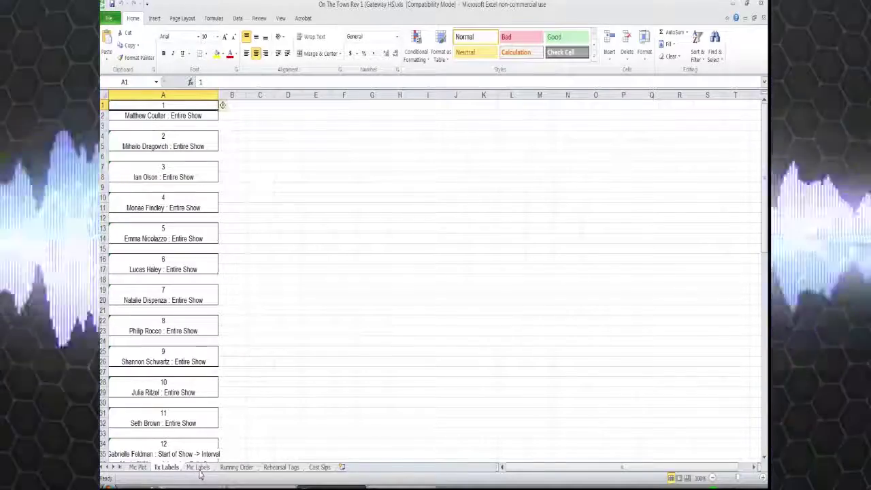
left_click(199, 469)
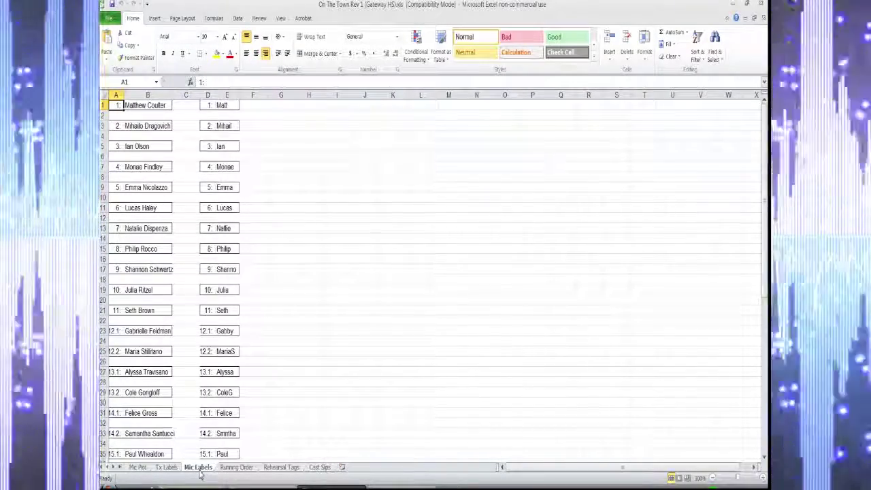
left_click(250, 469)
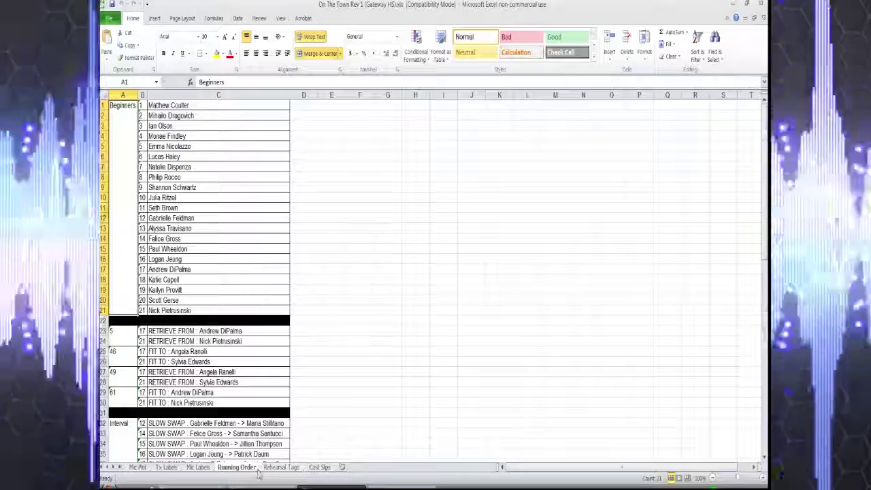
View the Rehearsal Tags and Cast Slips sheets of the exported workbook.
left_click(278, 471)
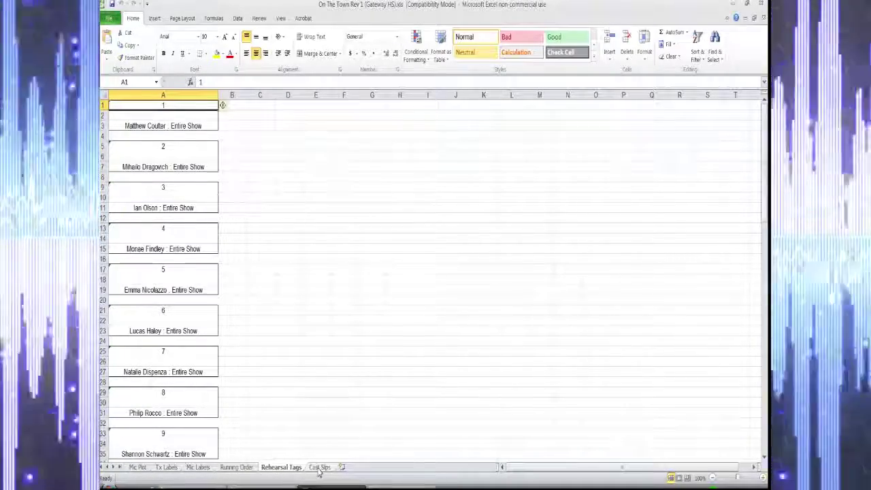
left_click(319, 468)
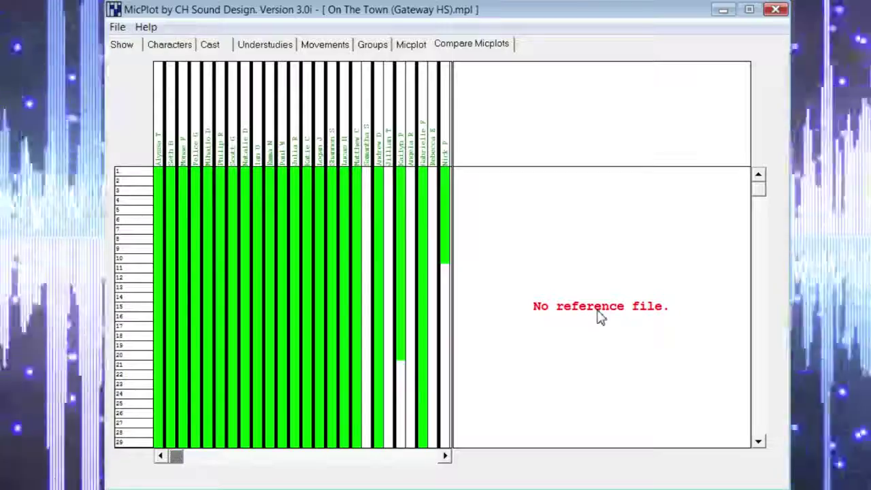
Load On The Town (Gateway HS).mpl from the Mic Plots folder as the reference micplot.
left_click(117, 30)
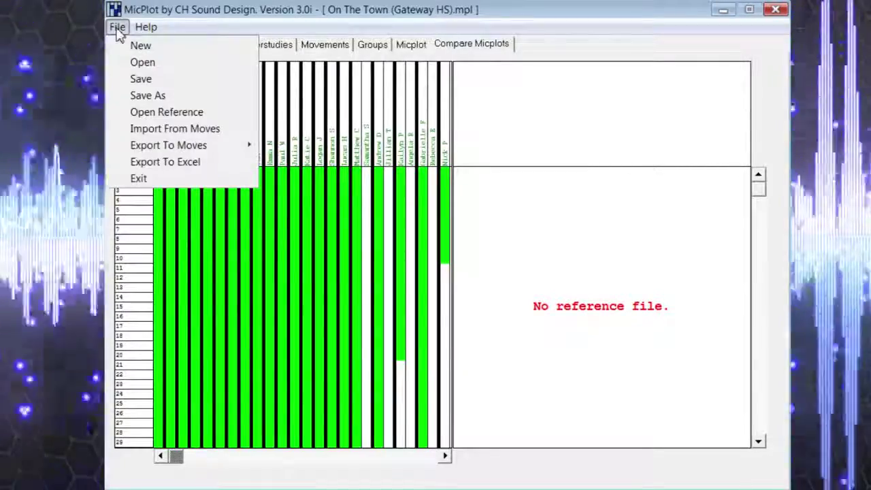
left_click(172, 115)
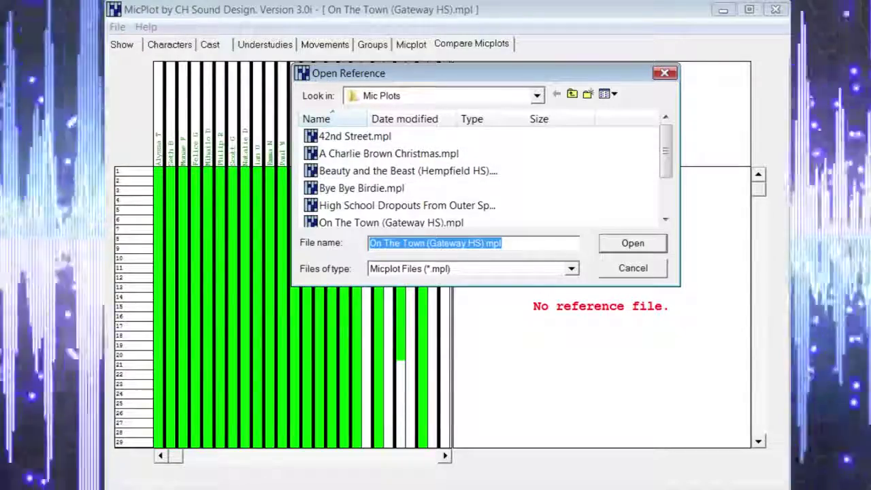
left_click(633, 248)
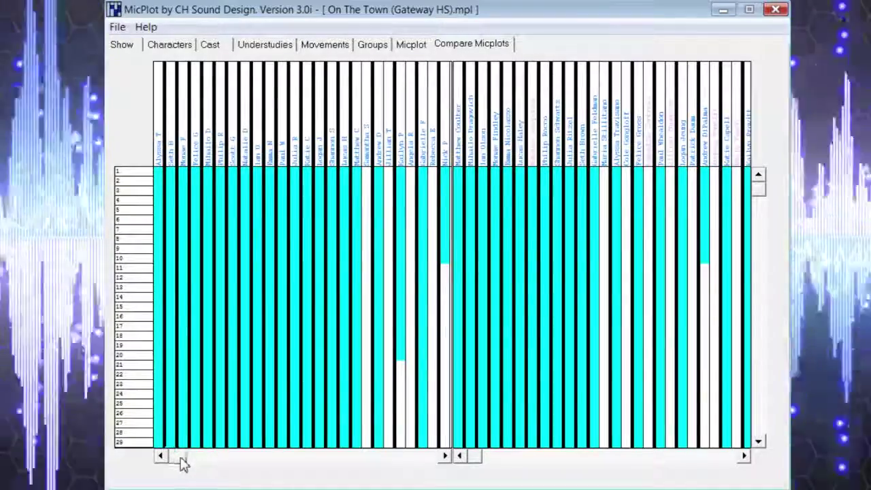
Scroll the left plot's columns sideways to compare them with the On The Town (Gateway HS) reference.
left_click_drag(182, 462, 735, 460)
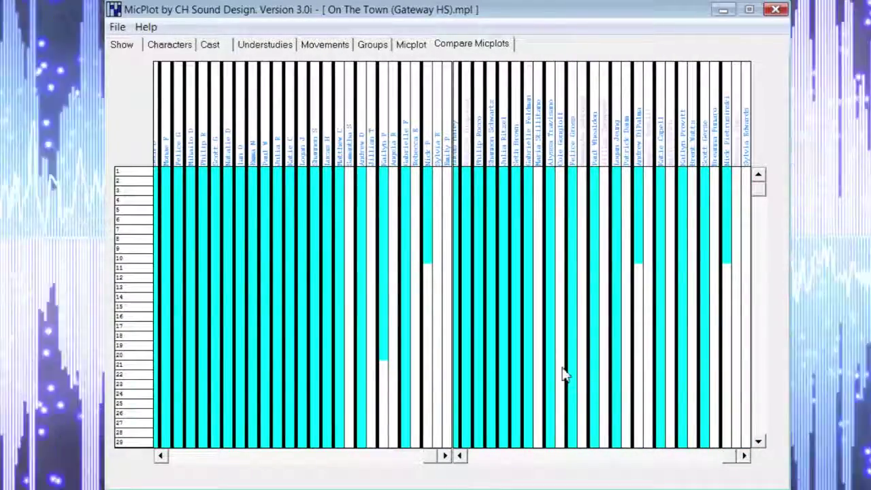